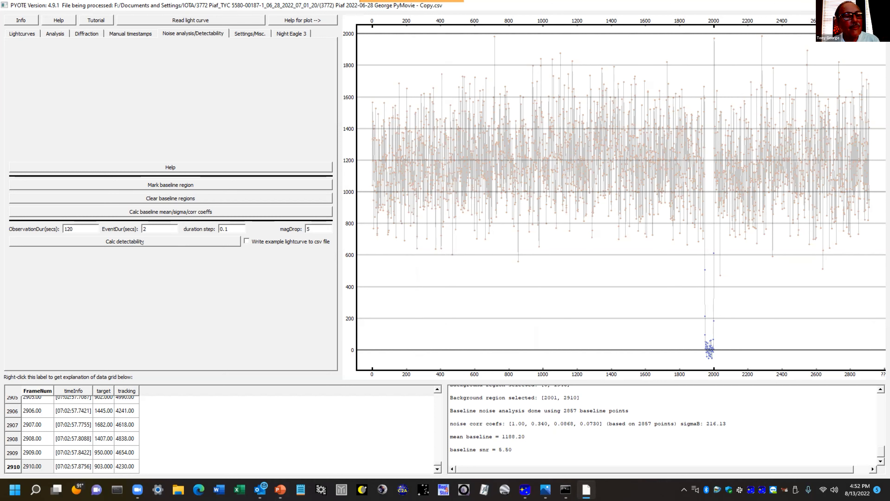
Calculate detectability for a 2-second event with a duration step of 0.1 and a magDrop of 5
{"action": "left_click", "coordinate": [153, 241]}
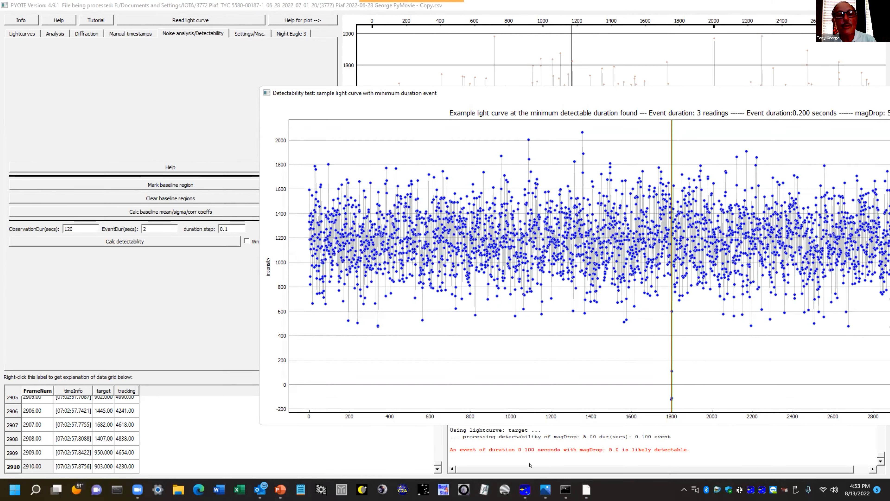
Calculate detectability for an event duration of .2 seconds with a 0.01 duration step, and close the resulting sample light curve
{"action": "left_click_drag", "start_coordinate": [153, 226], "coordinate": [130, 227]}
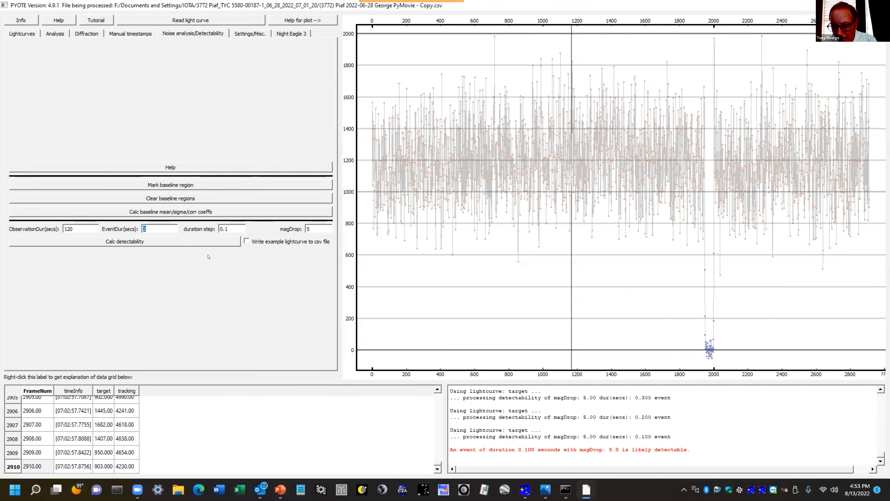
{"action": "type", "text": ".02"}
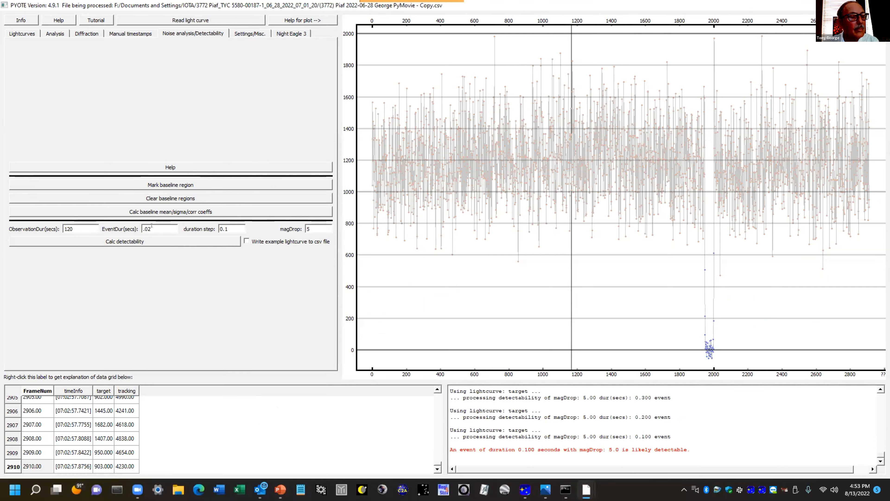
{"action": "key", "text": "BackSpace"}
{"action": "key", "text": "BackSpace"}
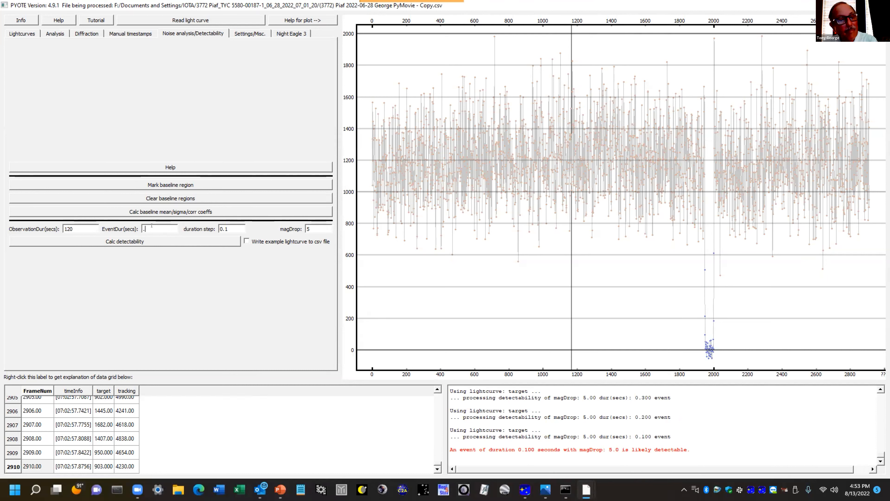
{"action": "type", "text": "2"}
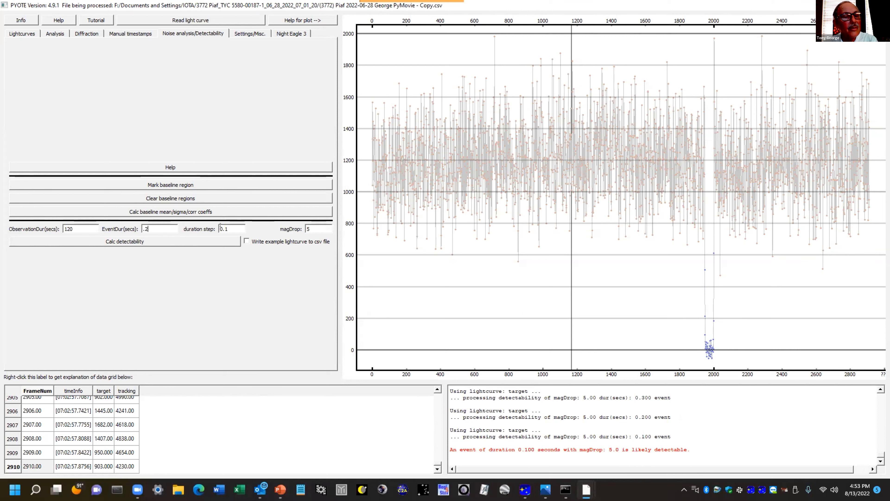
{"action": "type", "text": "0"}
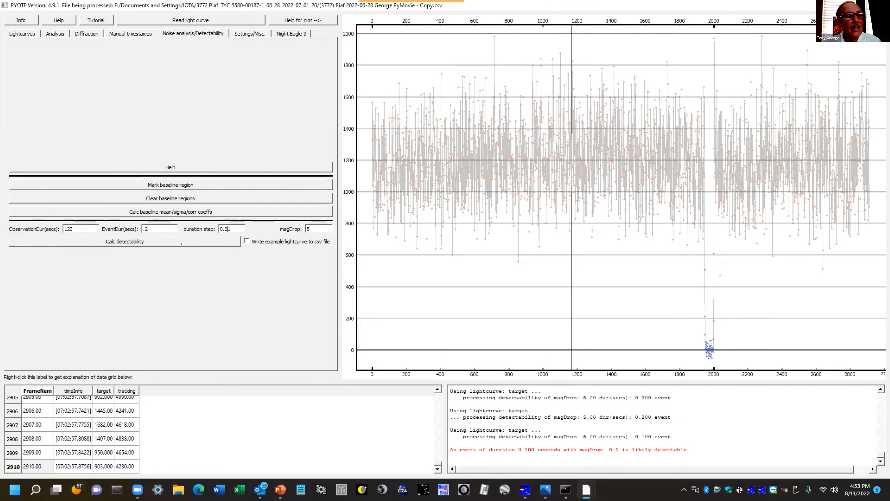
{"action": "left_click", "coordinate": [173, 242]}
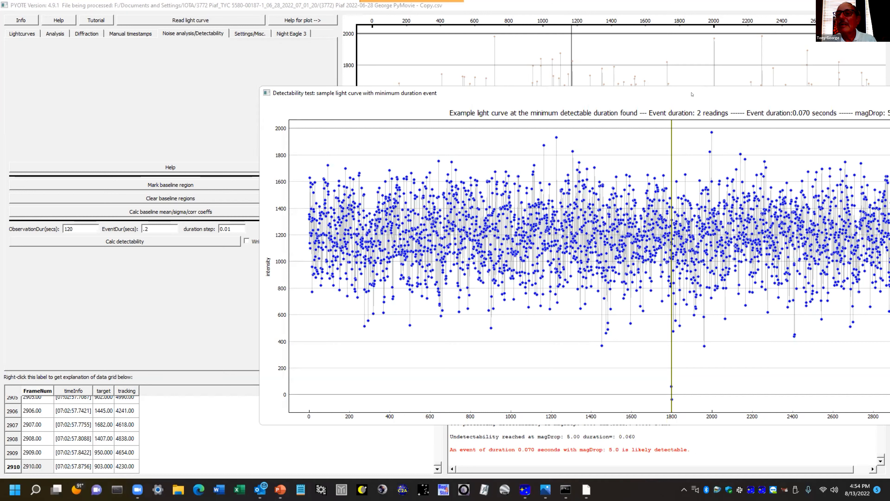
{"action": "left_click_drag", "start_coordinate": [692, 94], "coordinate": [472, 100]}
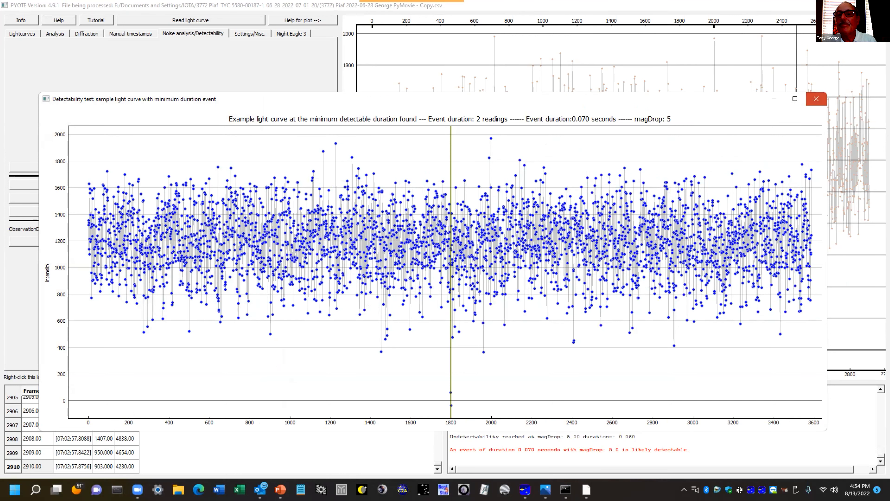
{"action": "left_click", "coordinate": [810, 99]}
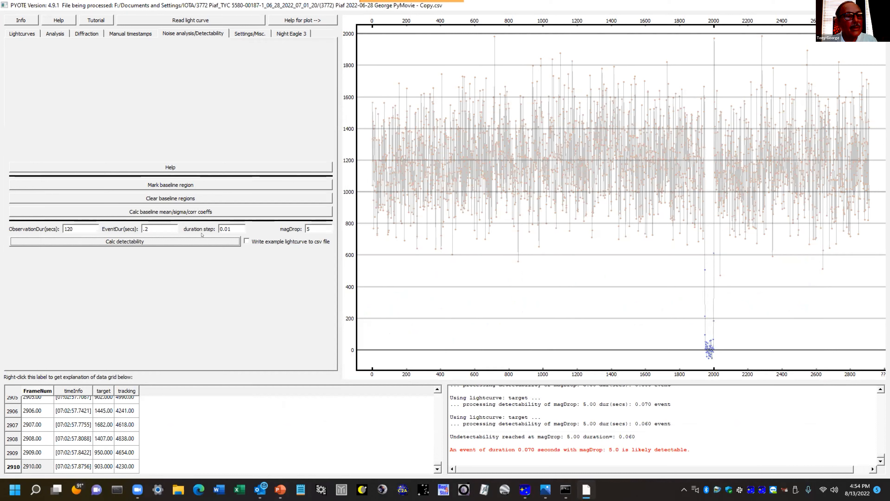
Calculate detectability for magDrop 1 with an event duration of 5 seconds and a duration step of 0.5, and inspect the plotted event
{"action": "double_click", "coordinate": [308, 228]}
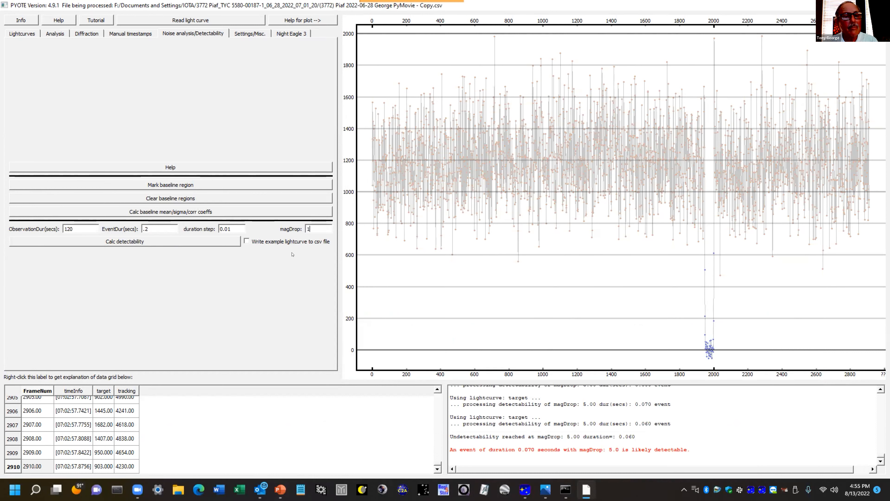
{"action": "double_click", "coordinate": [146, 227]}
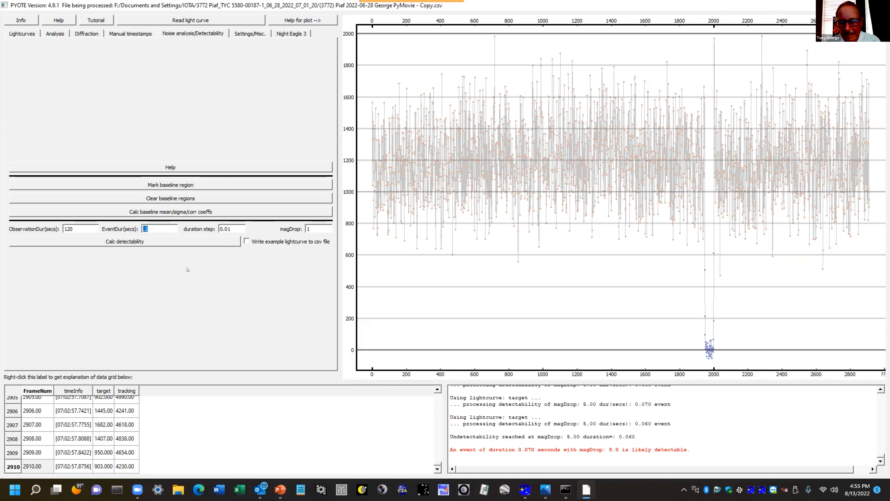
{"action": "type", "text": "5"}
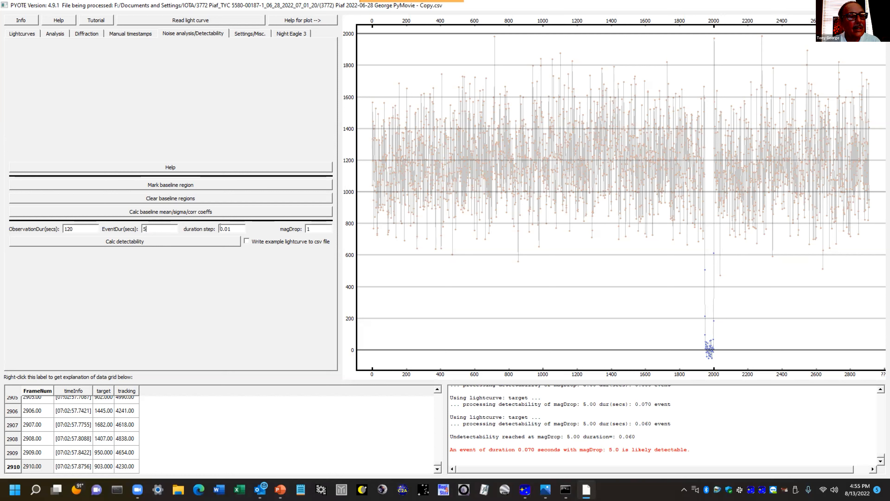
{"action": "key", "text": "Tab"}
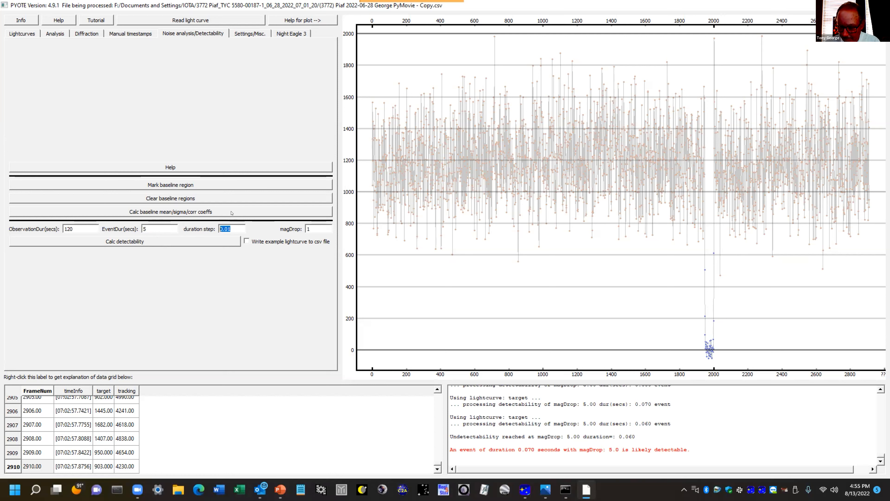
{"action": "type", "text": "0.5"}
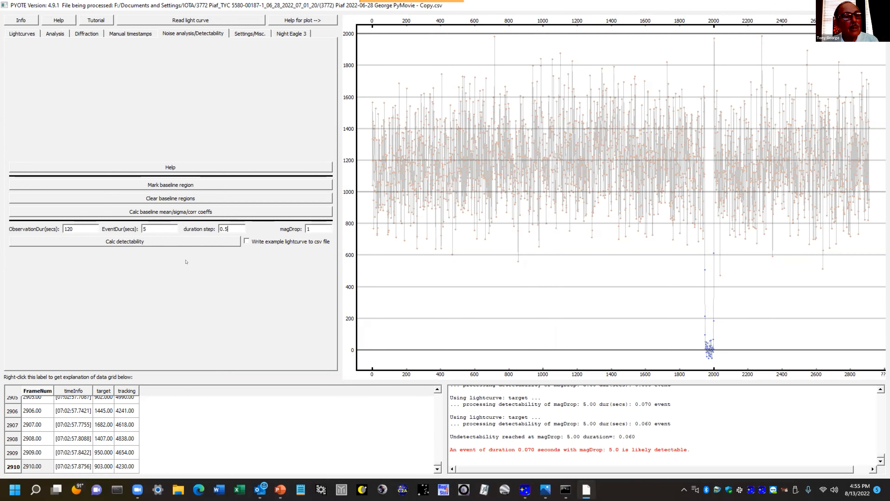
{"action": "left_click", "coordinate": [158, 242]}
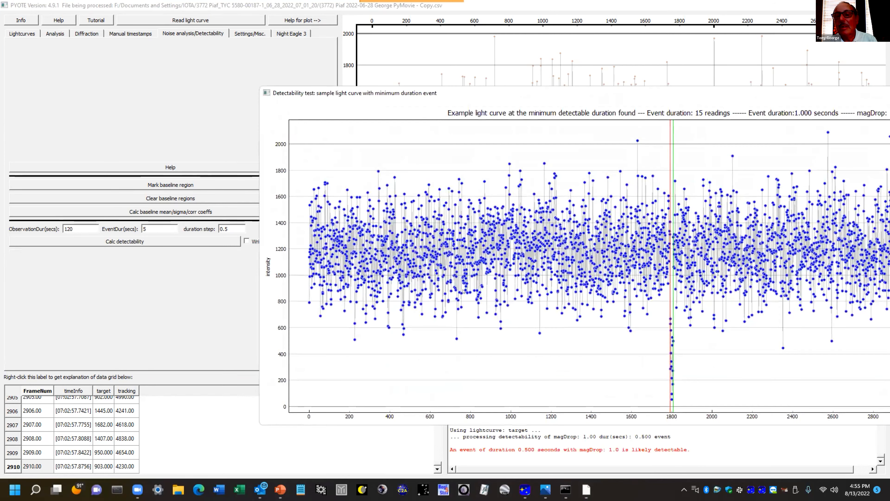
{"action": "scroll", "coordinate": [678, 367], "scroll_direction": "up", "scroll_amount": 3}
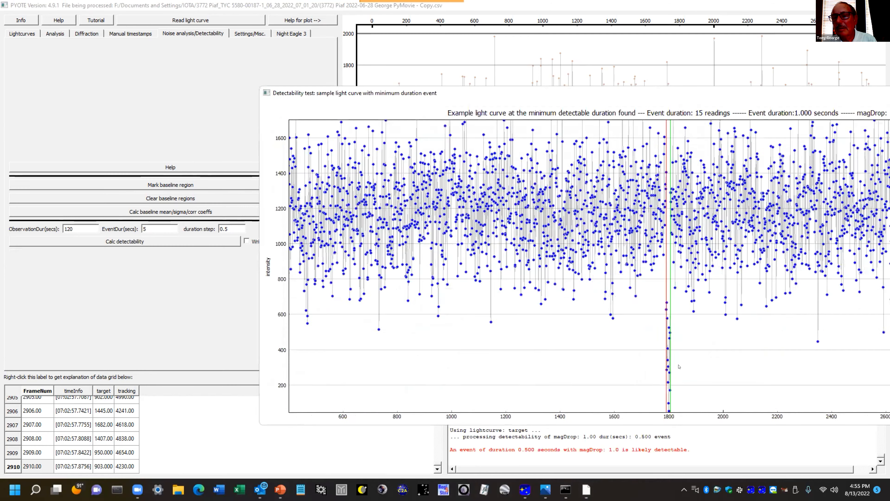
{"action": "scroll", "coordinate": [678, 366], "scroll_direction": "down", "scroll_amount": 4}
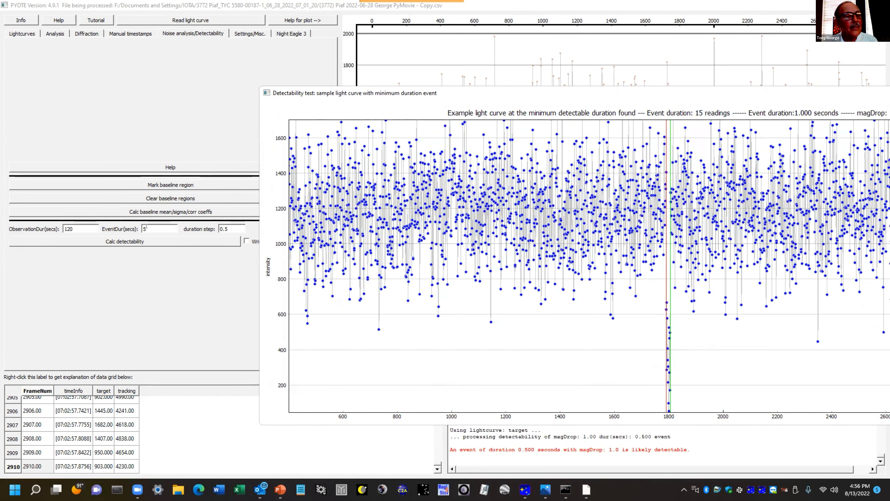
Calculate detectability again with the event duration set to 1 second and the duration step set to 0.1
{"action": "left_click_drag", "start_coordinate": [147, 227], "coordinate": [138, 227]}
{"action": "type", "text": "1"}
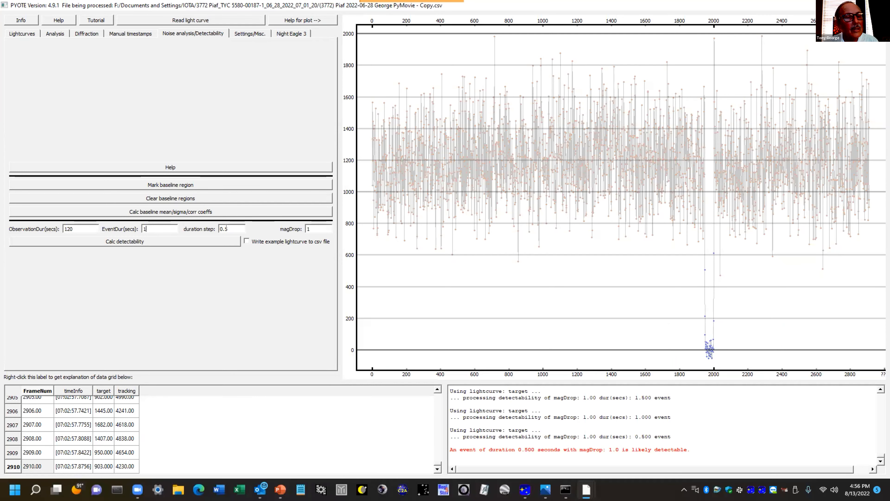
{"action": "left_click_drag", "start_coordinate": [225, 227], "coordinate": [228, 227]}
{"action": "type", "text": "1"}
{"action": "left_click", "coordinate": [171, 241]}
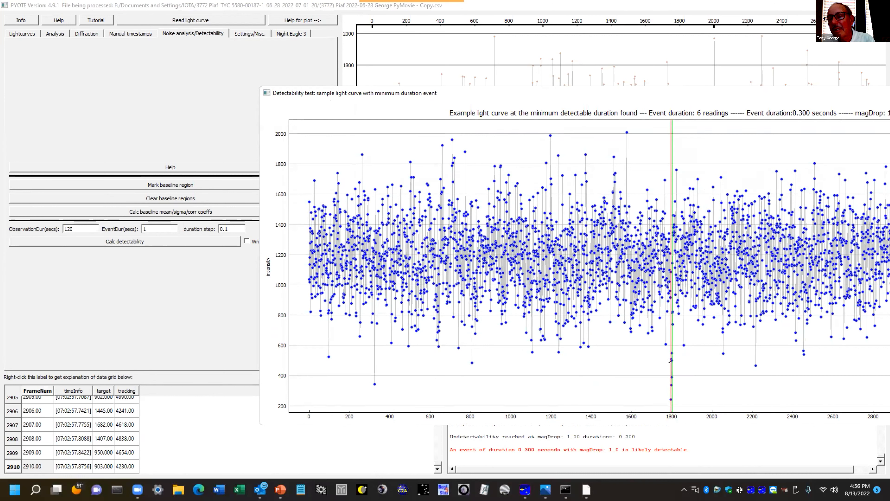
Examine the event readings in the sample light curve up close, restore the full plot and close it
{"action": "scroll", "coordinate": [661, 373], "scroll_direction": "up", "scroll_amount": 6}
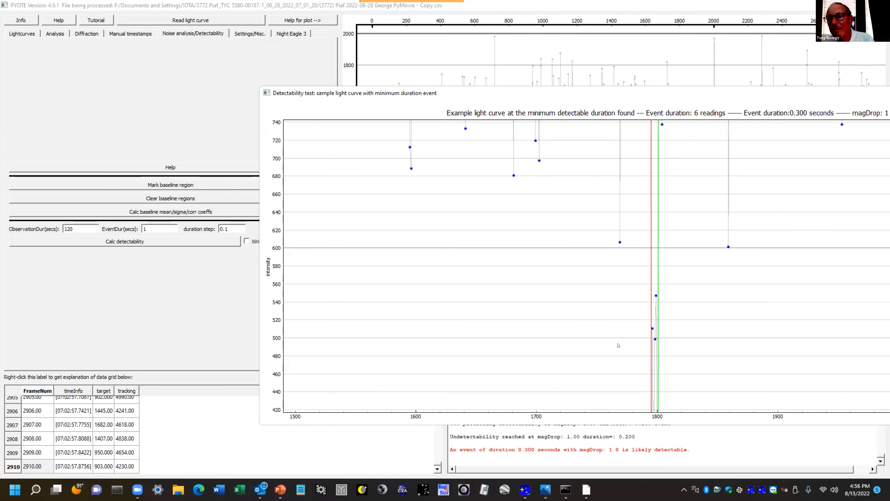
{"action": "left_click_drag", "start_coordinate": [593, 361], "coordinate": [595, 283]}
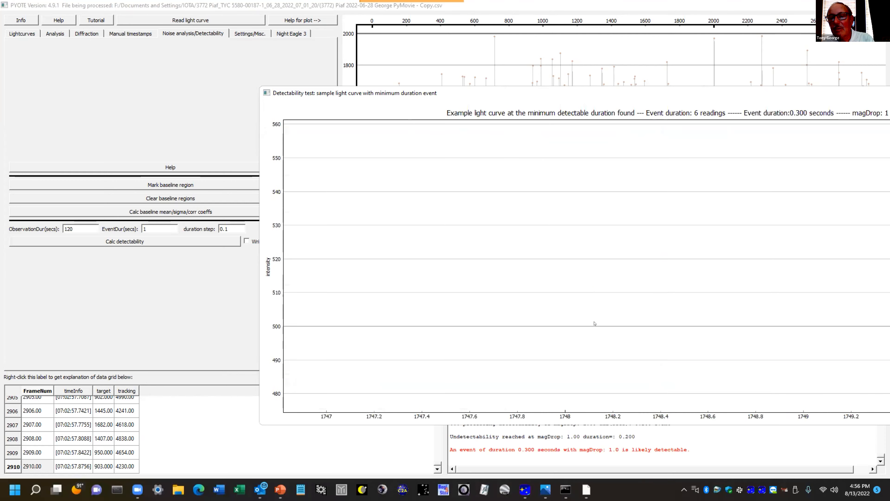
{"action": "right_click", "coordinate": [627, 323]}
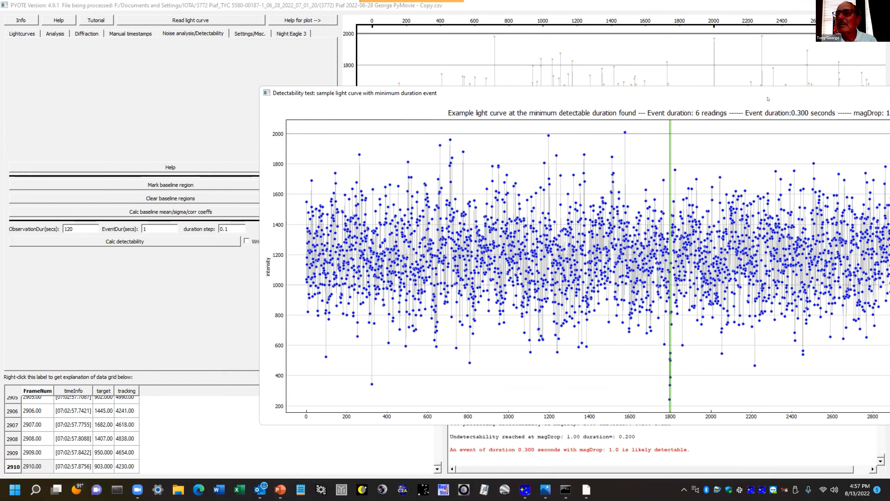
{"action": "left_click_drag", "start_coordinate": [767, 97], "coordinate": [527, 93]}
{"action": "left_click", "coordinate": [796, 88]}
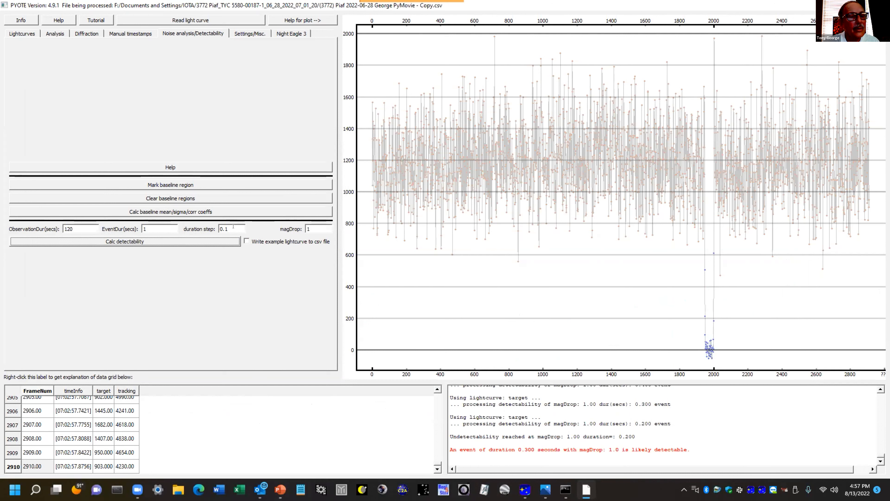
Calculate detectability for a magDrop of .1 with an event duration of 10 seconds and a duration step of .5
{"action": "left_click_drag", "start_coordinate": [314, 226], "coordinate": [301, 228]}
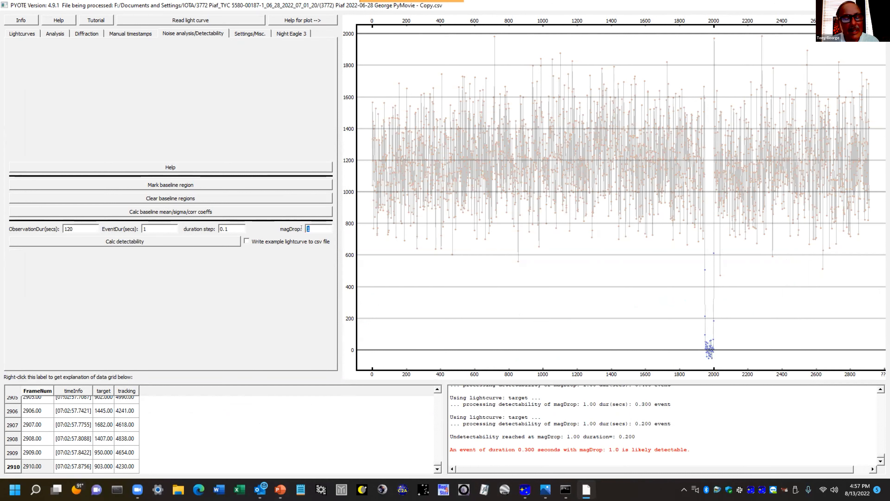
{"action": "type", "text": "."}
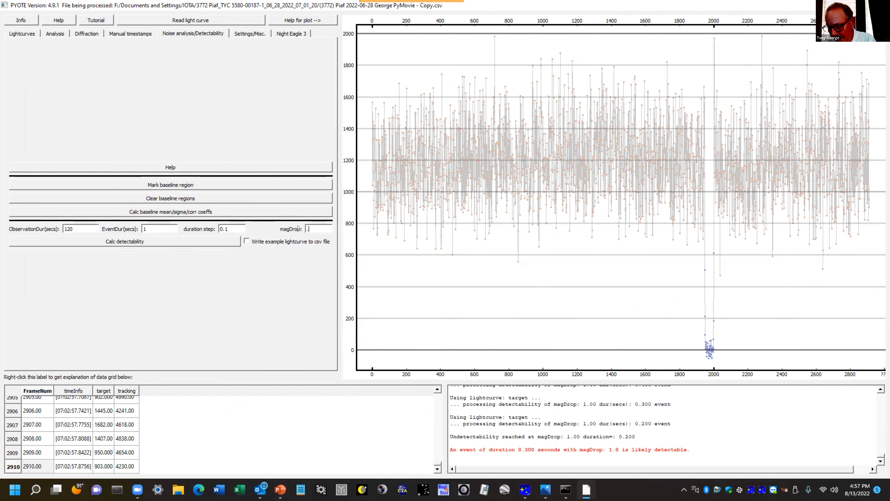
{"action": "type", "text": "1"}
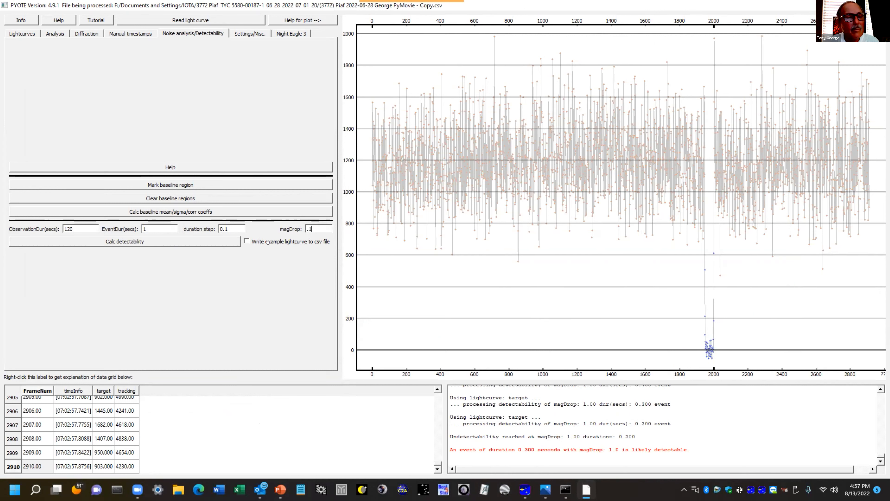
{"action": "left_click_drag", "start_coordinate": [147, 227], "coordinate": [136, 226]}
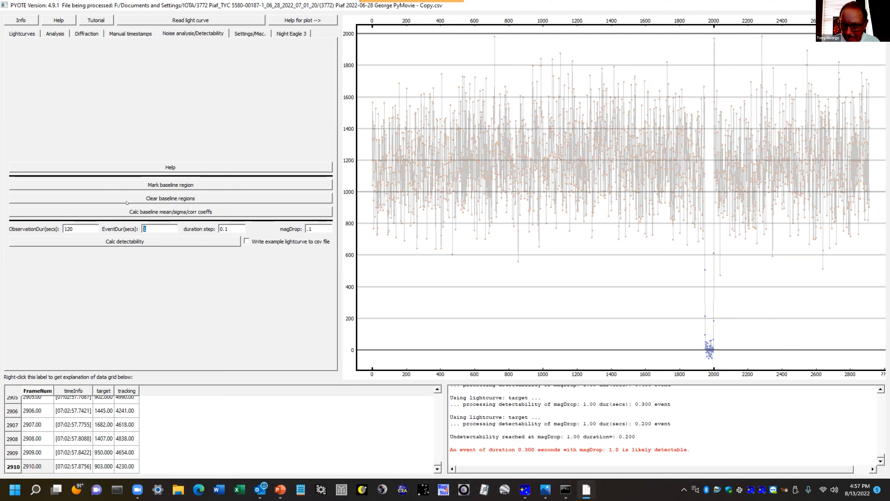
{"action": "type", "text": "10"}
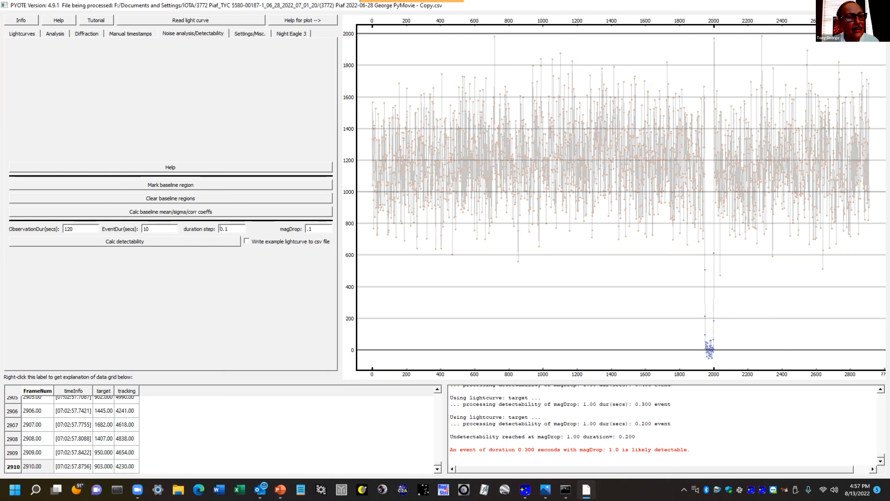
{"action": "left_click_drag", "start_coordinate": [233, 227], "coordinate": [212, 226]}
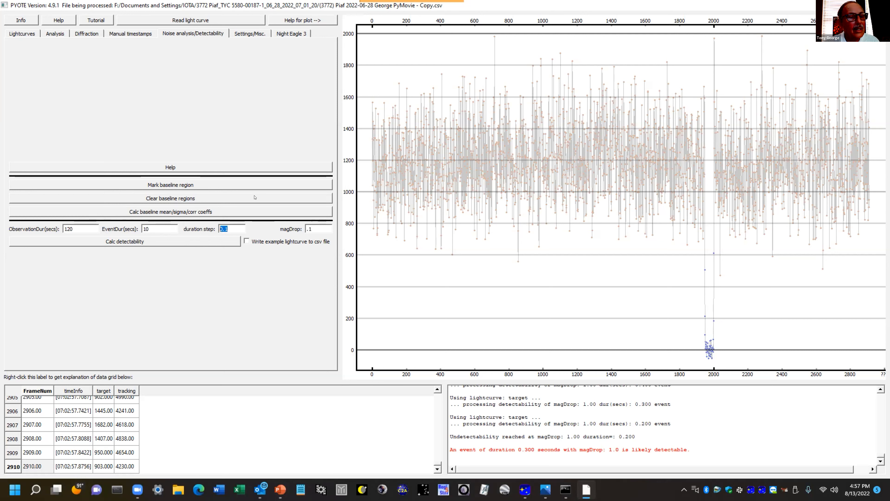
{"action": "type", "text": ".5"}
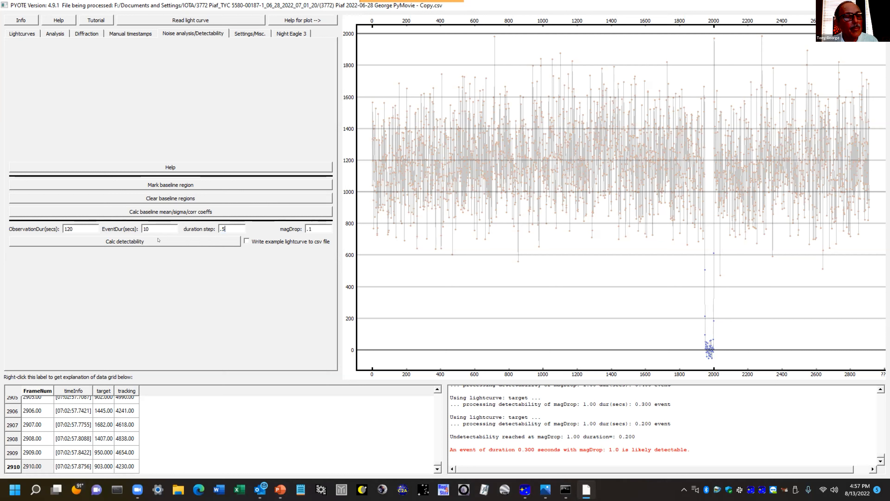
{"action": "left_click", "coordinate": [137, 242]}
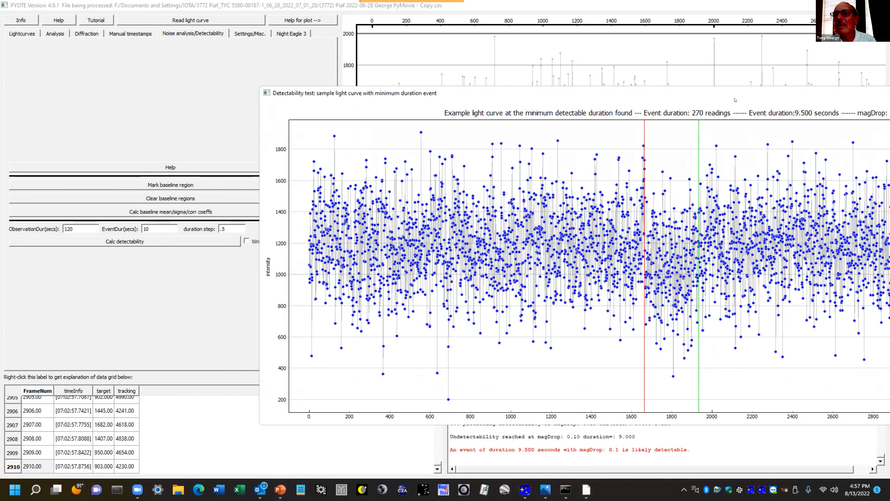
Examine the whole sample light curve for the .1 magDrop event and close it
{"action": "left_click_drag", "start_coordinate": [734, 99], "coordinate": [566, 103]}
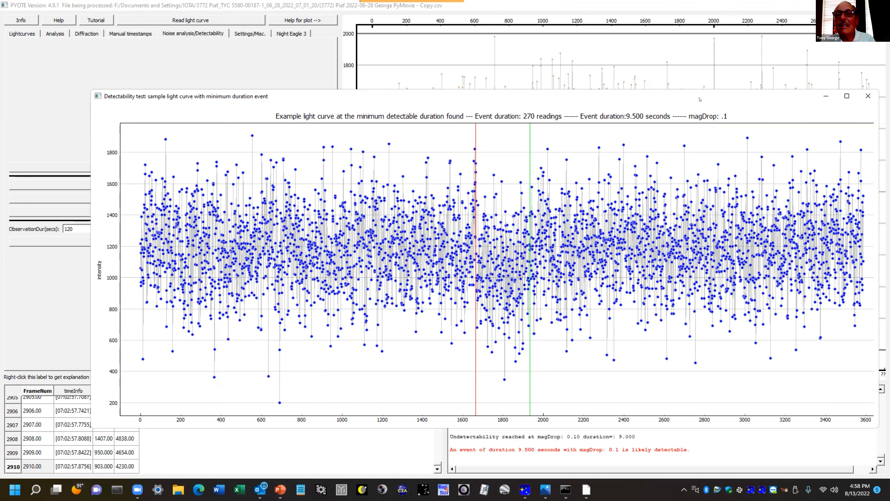
{"action": "left_click_drag", "start_coordinate": [631, 100], "coordinate": [557, 102]}
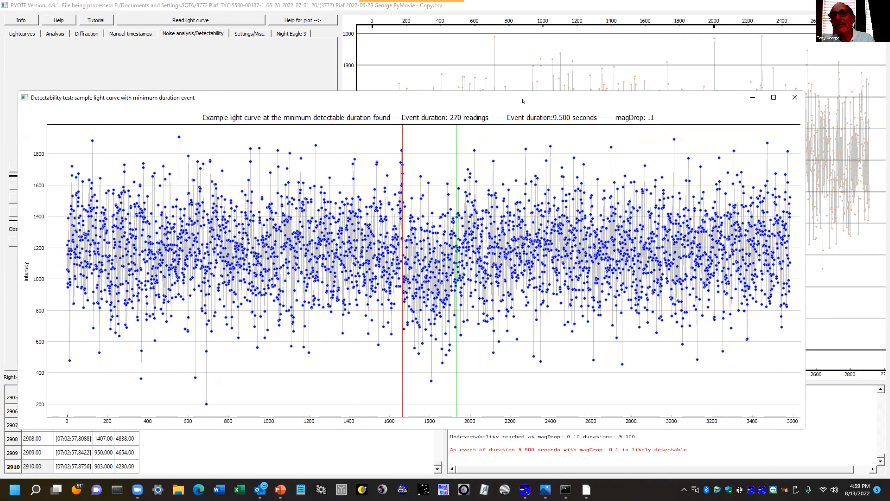
{"action": "left_click", "coordinate": [794, 97]}
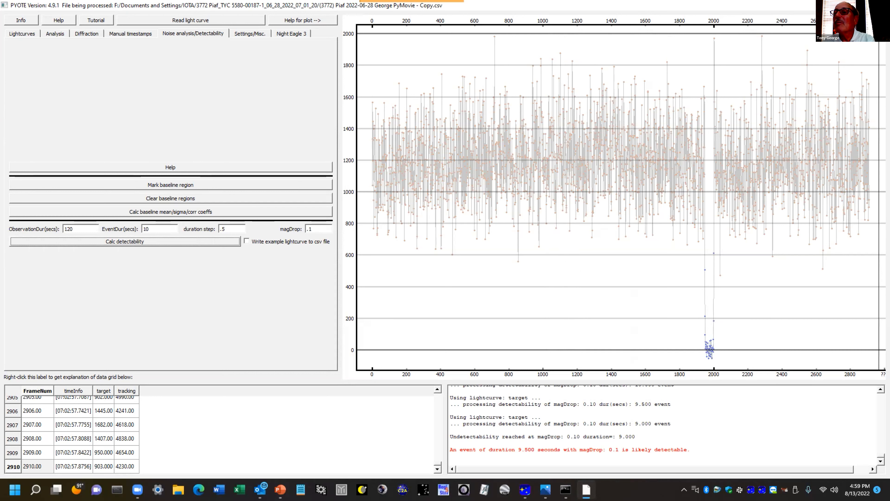
Close PYOTE and present the thank-you slide of the PowerPoint presentation full screen
{"action": "left_click", "coordinate": [880, 5]}
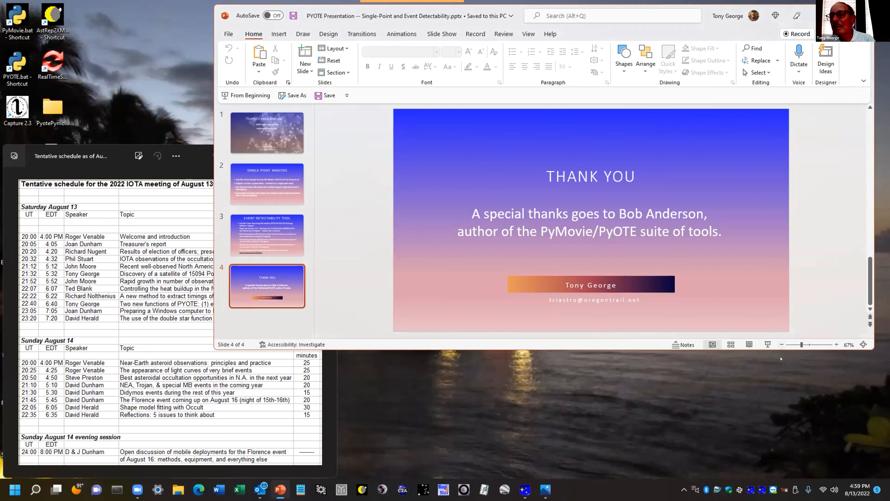
{"action": "left_click", "coordinate": [767, 344]}
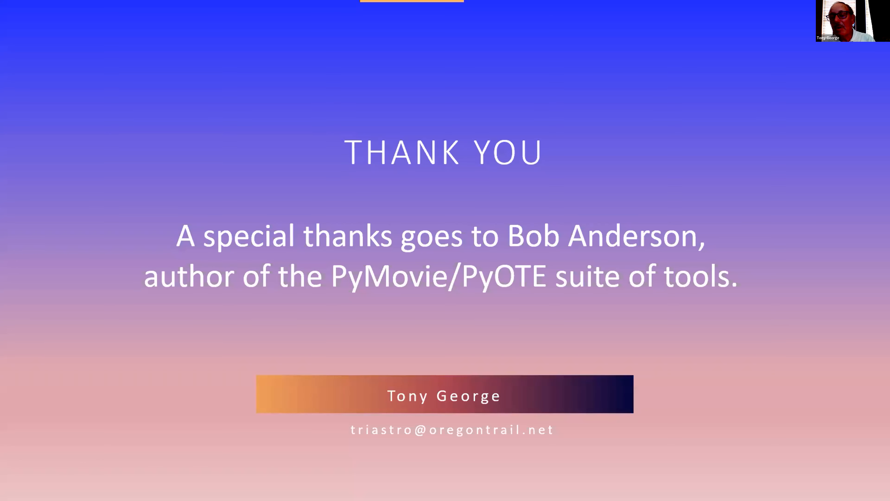